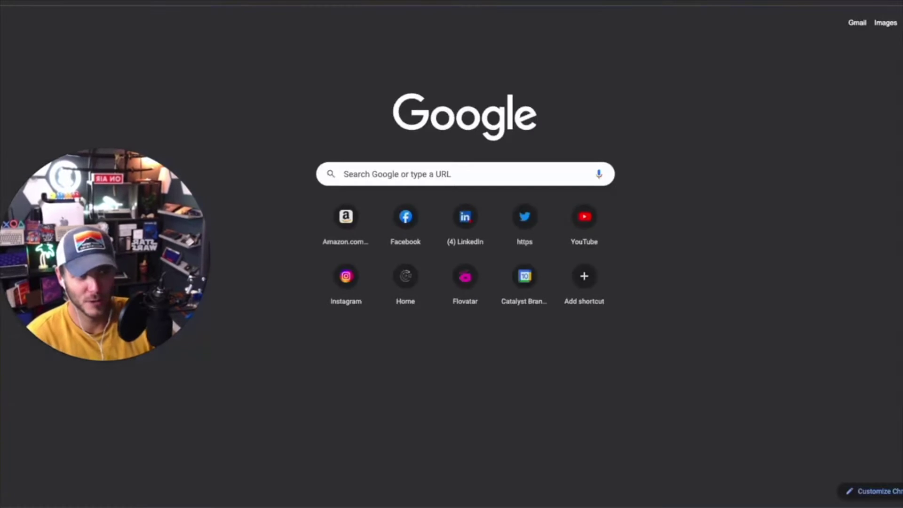
text(flo)
Load the Flovatar website from the address-bar suggestion
key(Return)
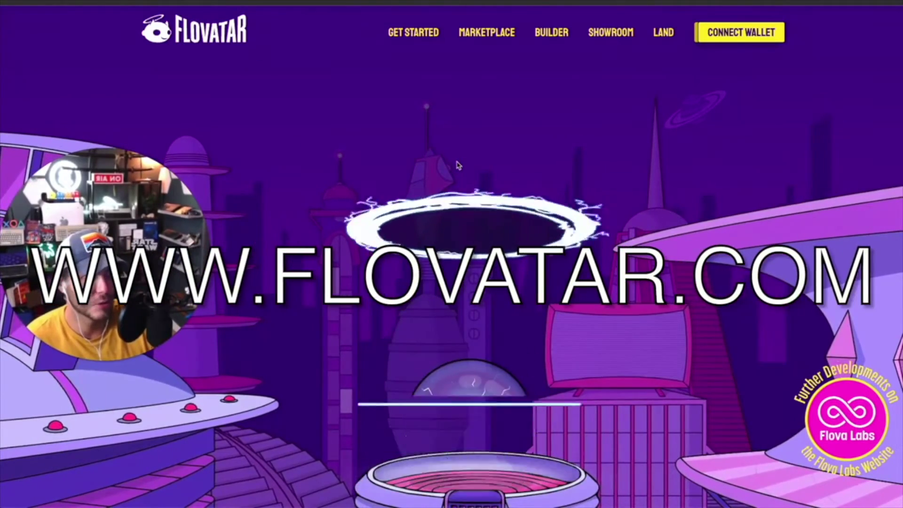
scroll(457, 166, down, 3)
scroll(457, 165, down, 5)
scroll(457, 166, up, 8)
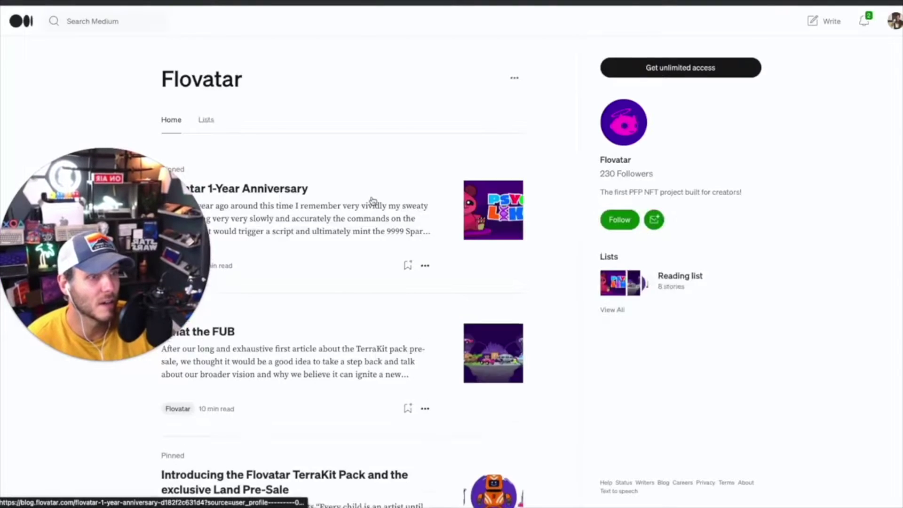
scroll(259, 116, down, 2)
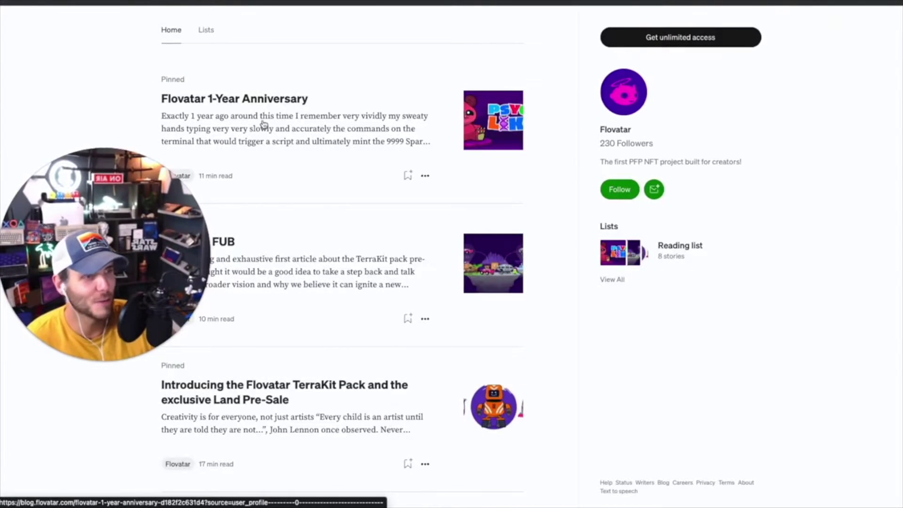
scroll(267, 166, up, 2)
Open the Flovatar 1-Year Anniversary Medium article in a new tab
right_click(268, 163)
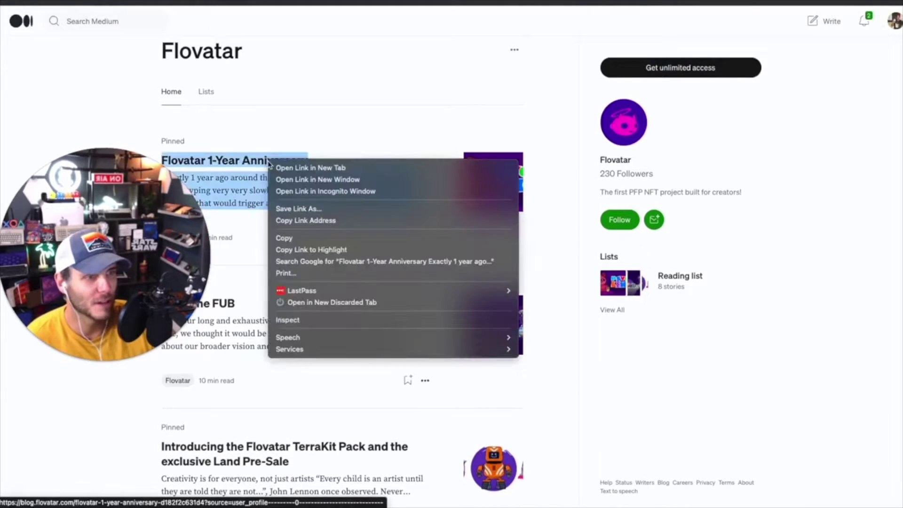
click(305, 171)
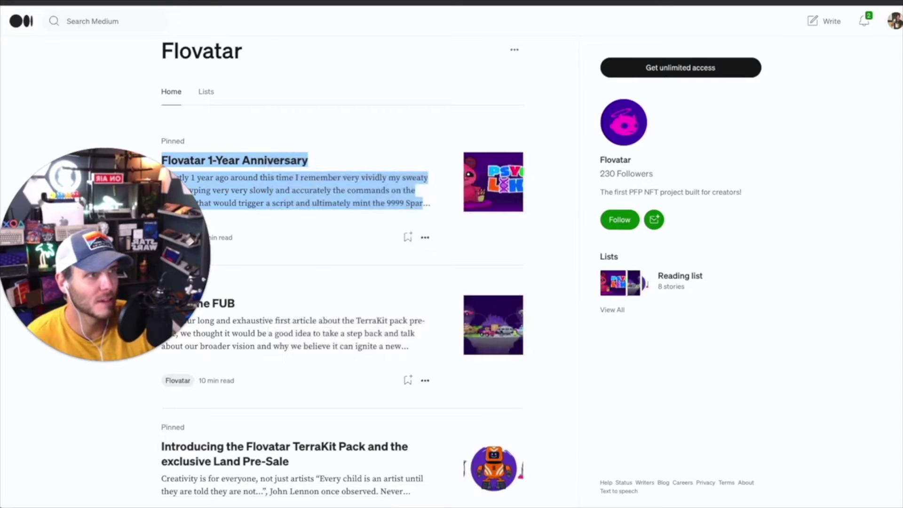
scroll(358, 162, down, 1)
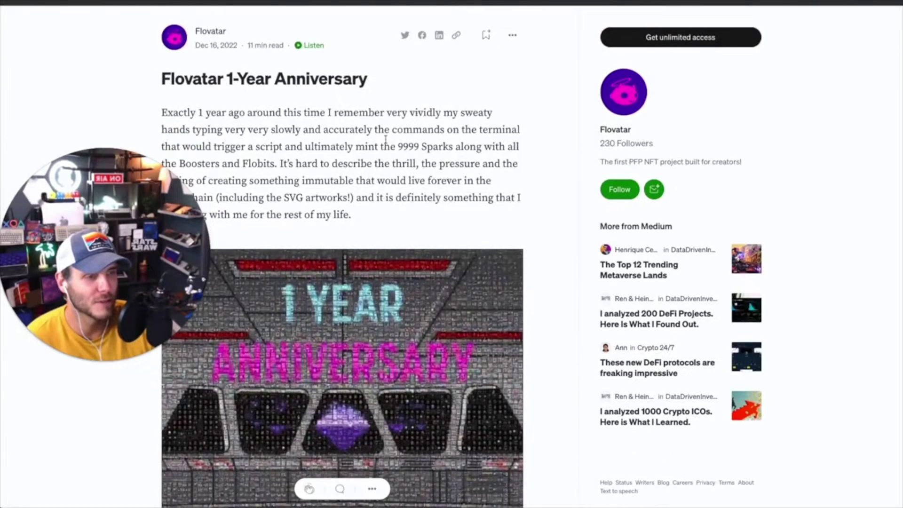
scroll(357, 162, down, 3)
scroll(358, 162, up, 2)
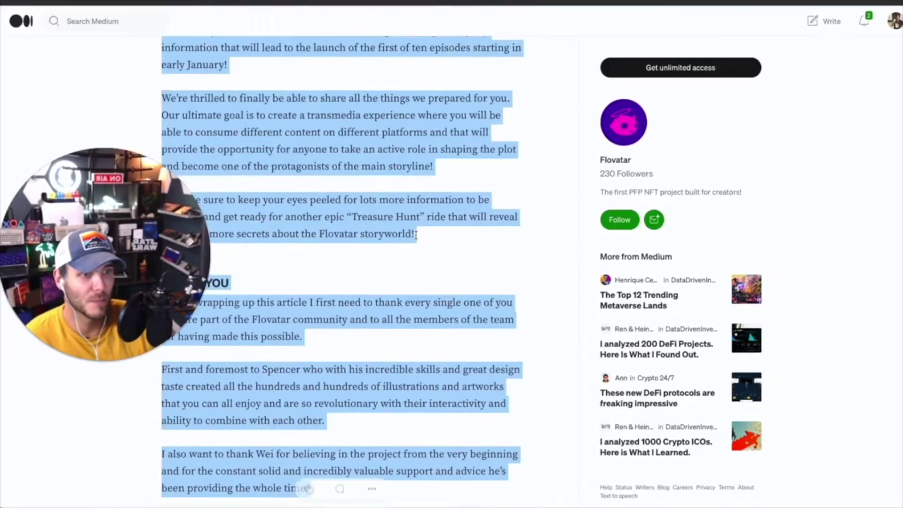
scroll(416, 238, up, 15)
scroll(416, 239, up, 15)
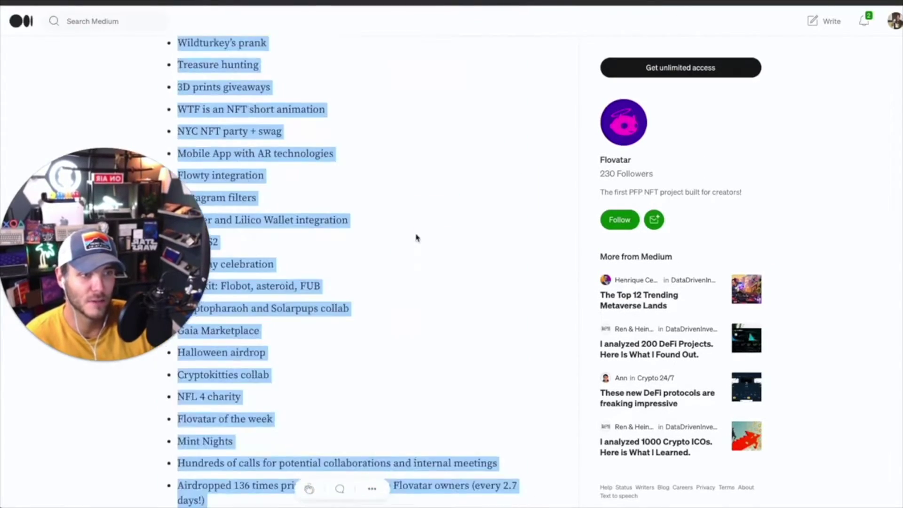
scroll(416, 238, up, 15)
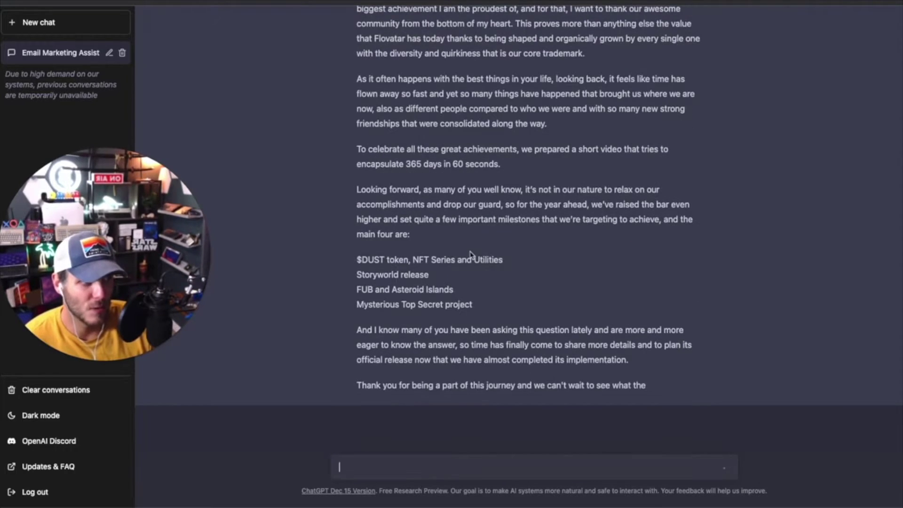
scroll(470, 254, up, 5)
scroll(471, 255, up, 1)
scroll(471, 256, up, 2)
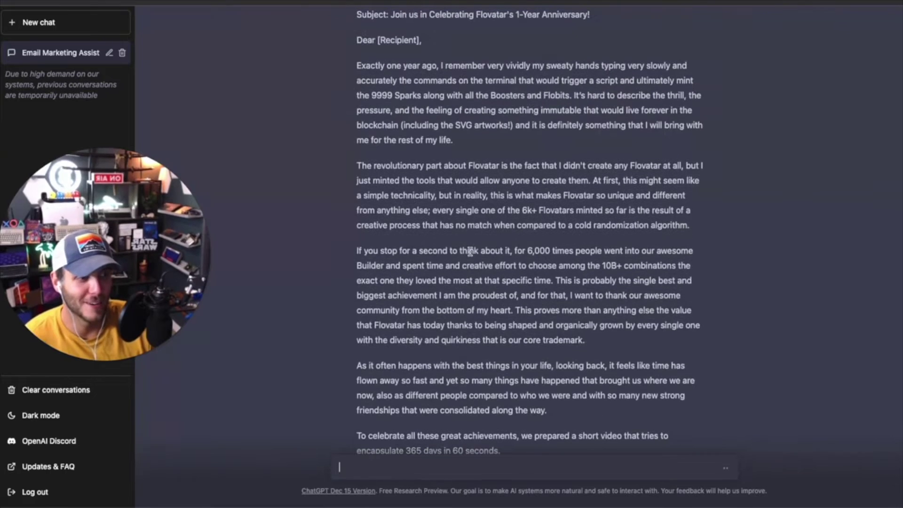
scroll(471, 255, up, 1)
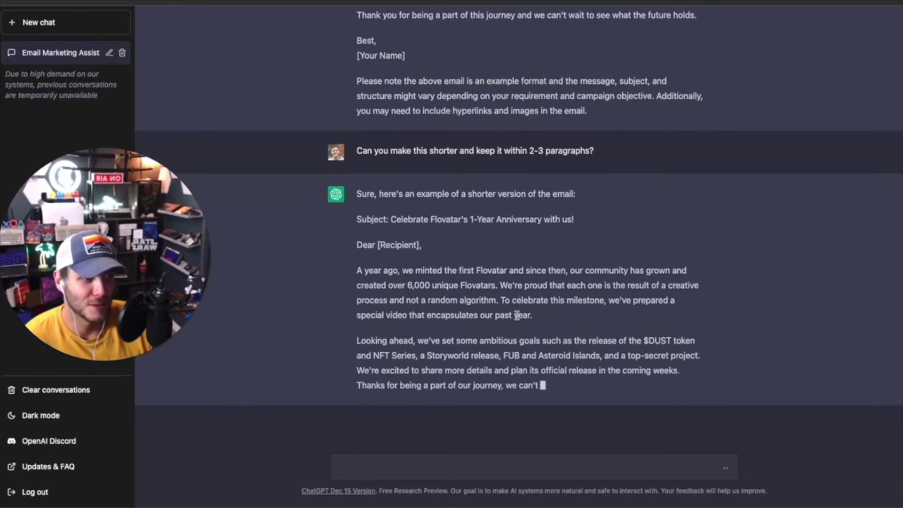
scroll(516, 315, up, 1)
scroll(515, 315, up, 3)
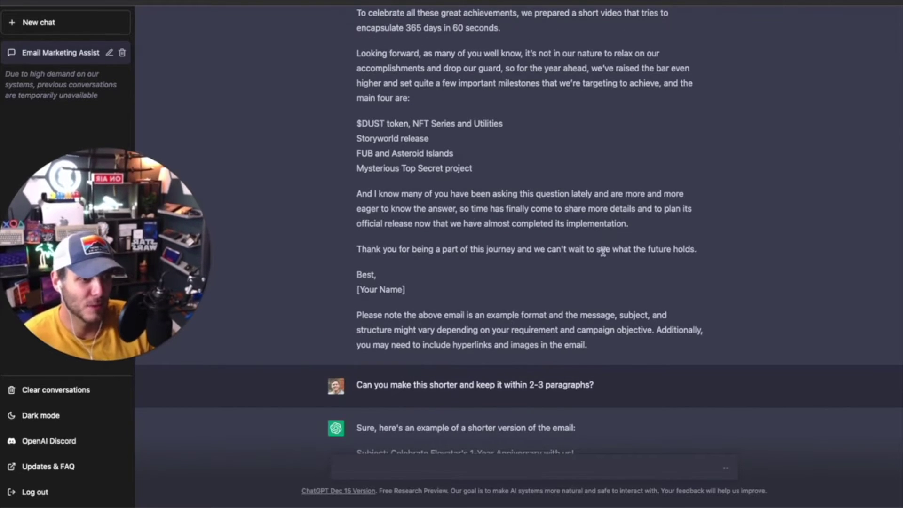
scroll(601, 250, down, 5)
scroll(602, 255, up, 5)
scroll(603, 250, down, 3)
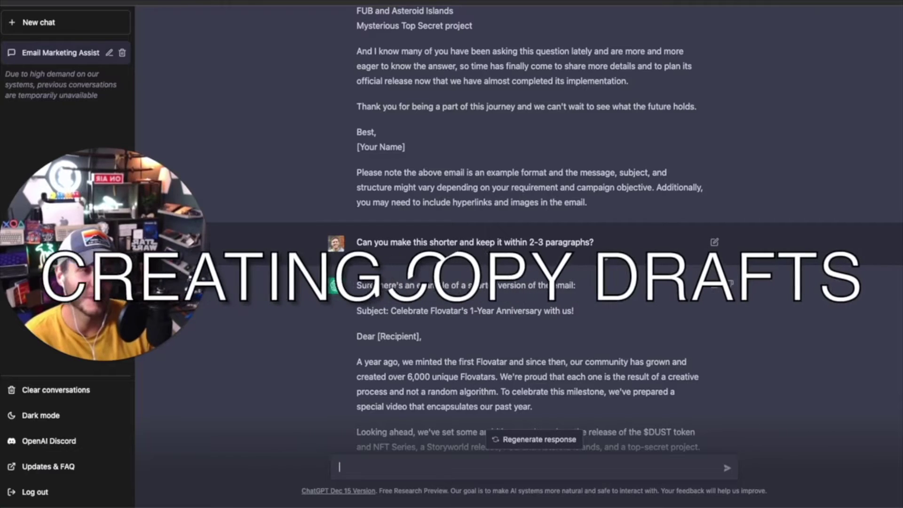
scroll(603, 255, down, 3)
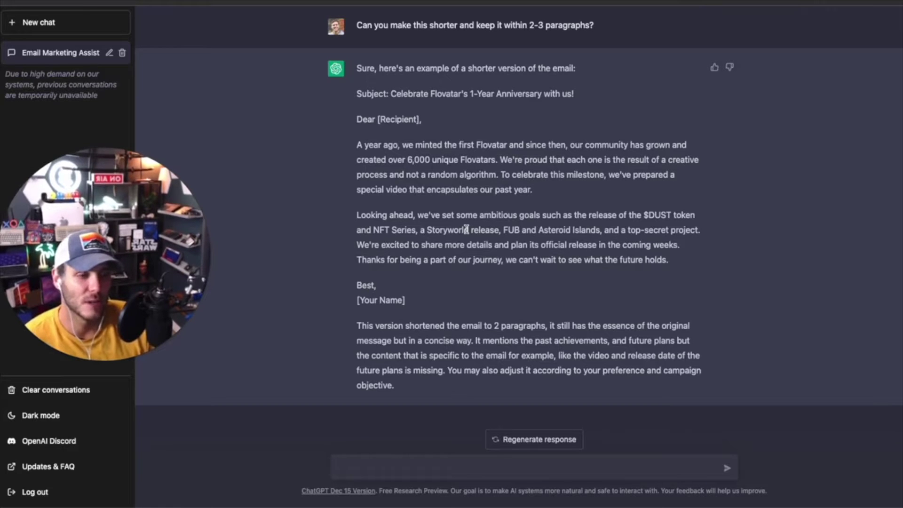
Open a new browser tab once the two-paragraph anniversary email is finished
key(ctrl+t)
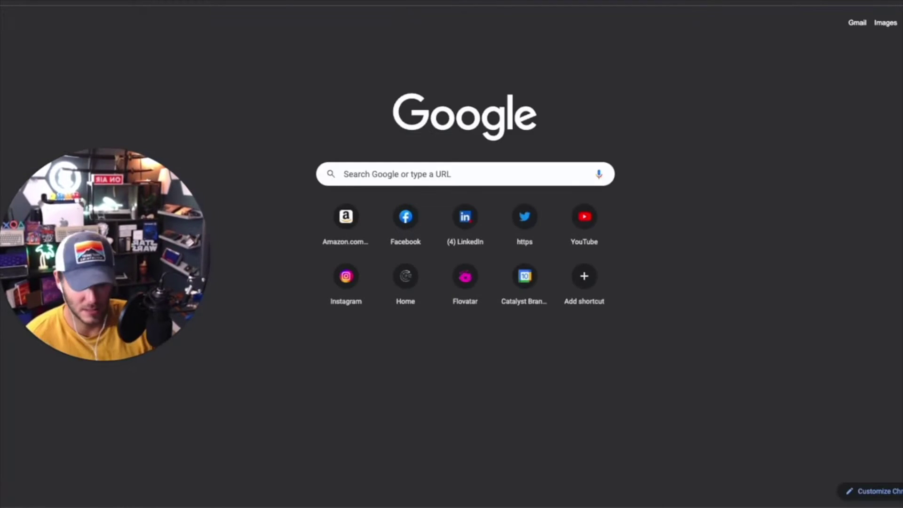
text(growlikeapro.com)
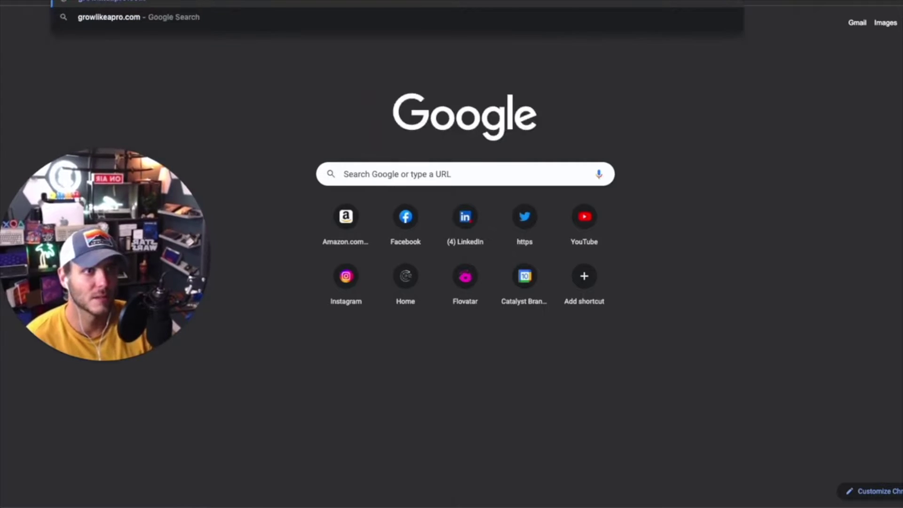
Visit growlikeapro.com, then return to the ChatGPT conversation
key(Return)
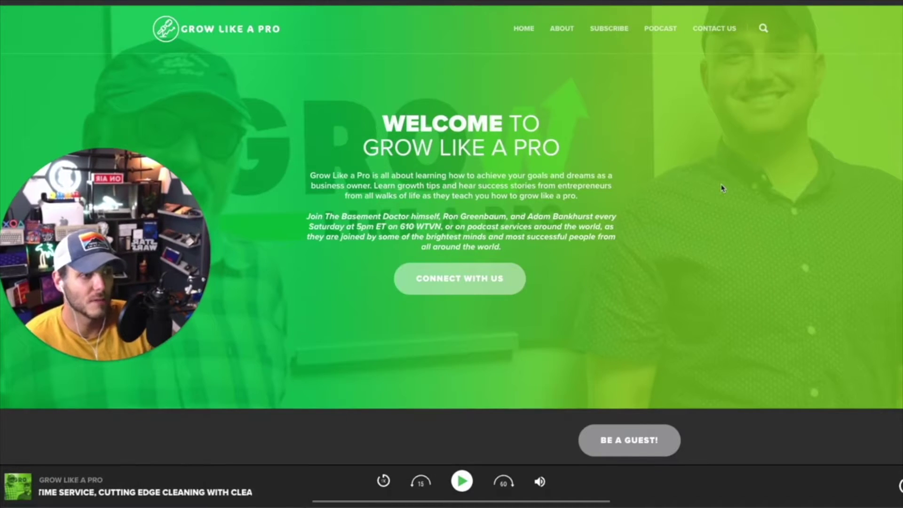
scroll(721, 188, down, 4)
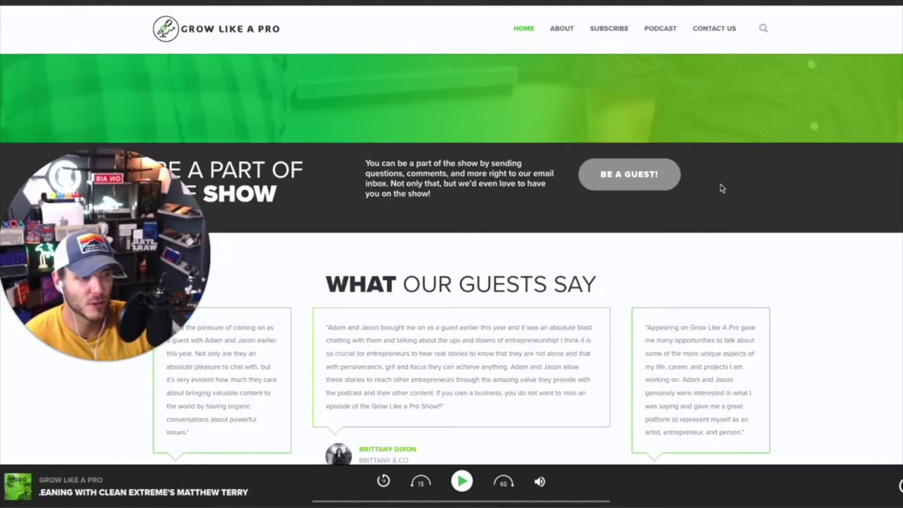
scroll(722, 188, up, 4)
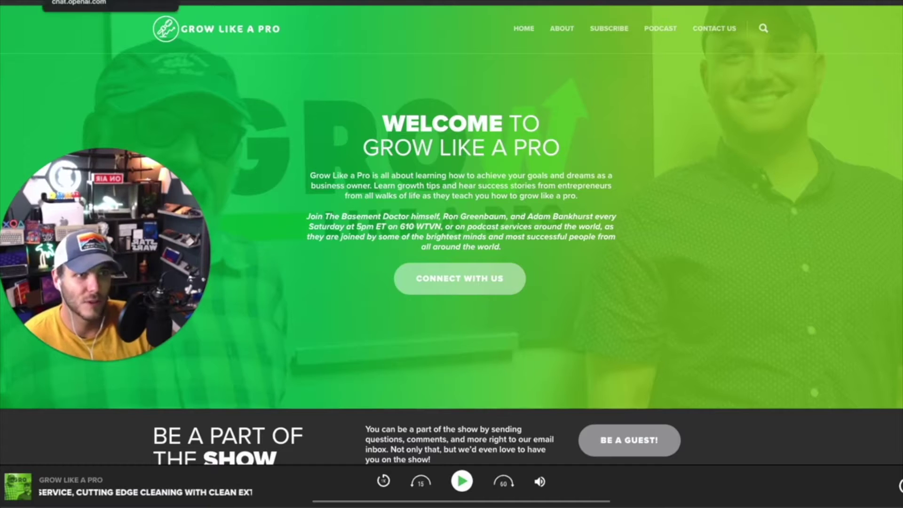
click(78, 2)
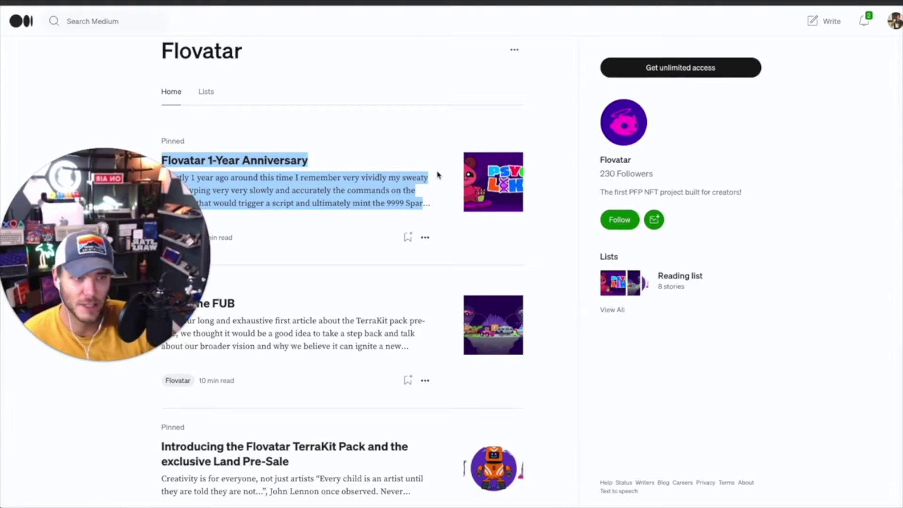
scroll(437, 174, down, 10)
scroll(437, 174, down, 1)
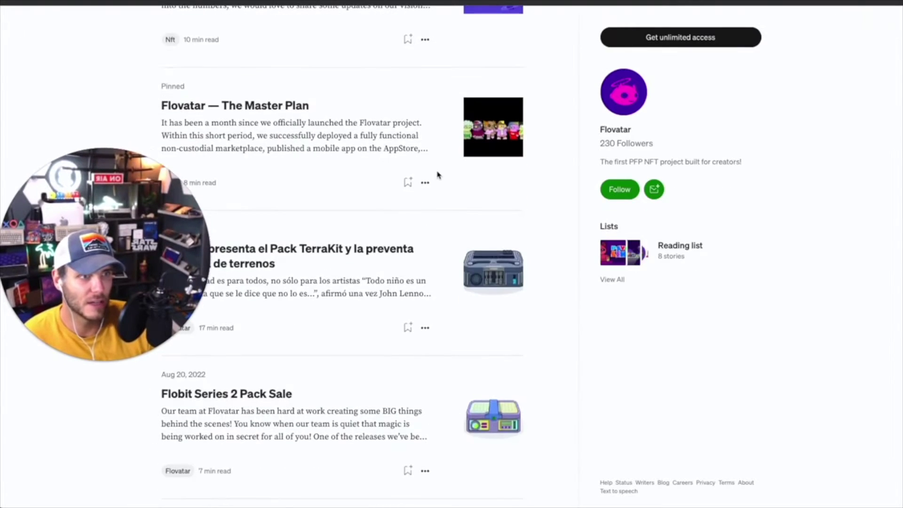
scroll(438, 175, down, 2)
scroll(438, 174, down, 2)
scroll(437, 174, down, 1)
scroll(438, 175, down, 2)
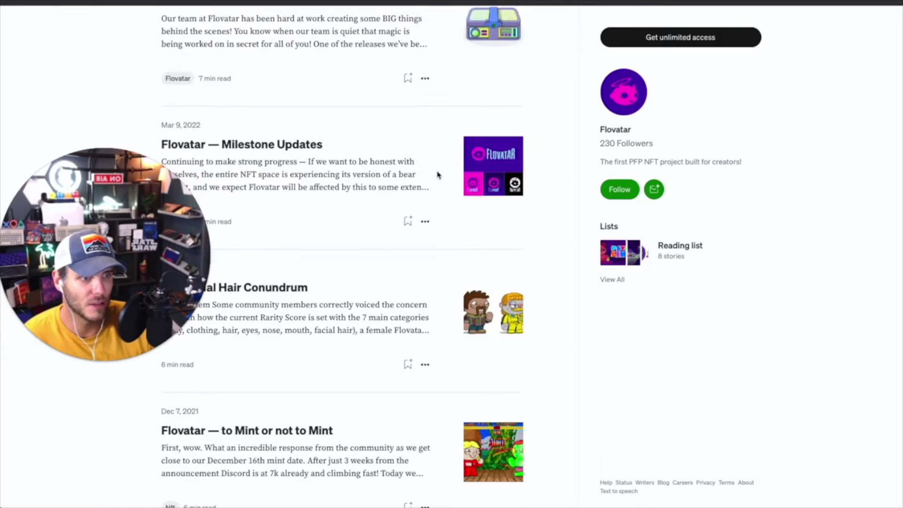
scroll(437, 174, down, 5)
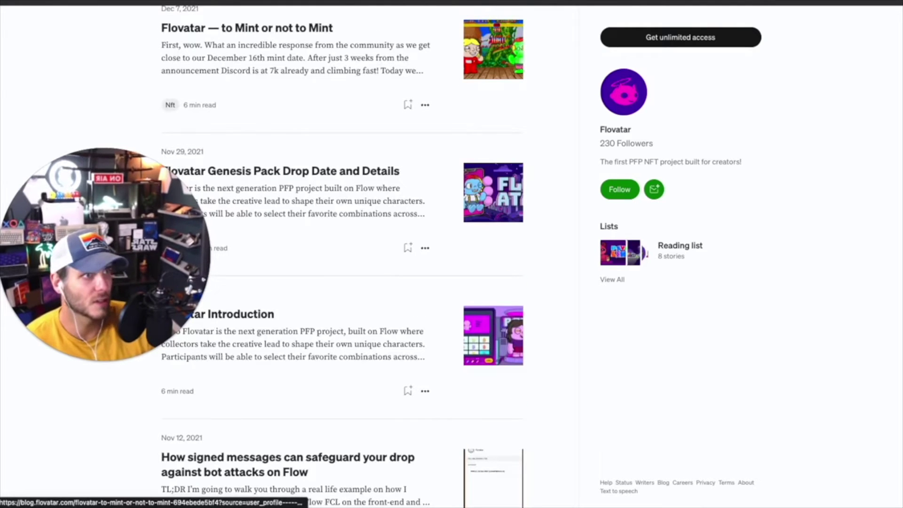
Open the Flovatar Introduction article on Medium and clear the text selection
click(494, 335)
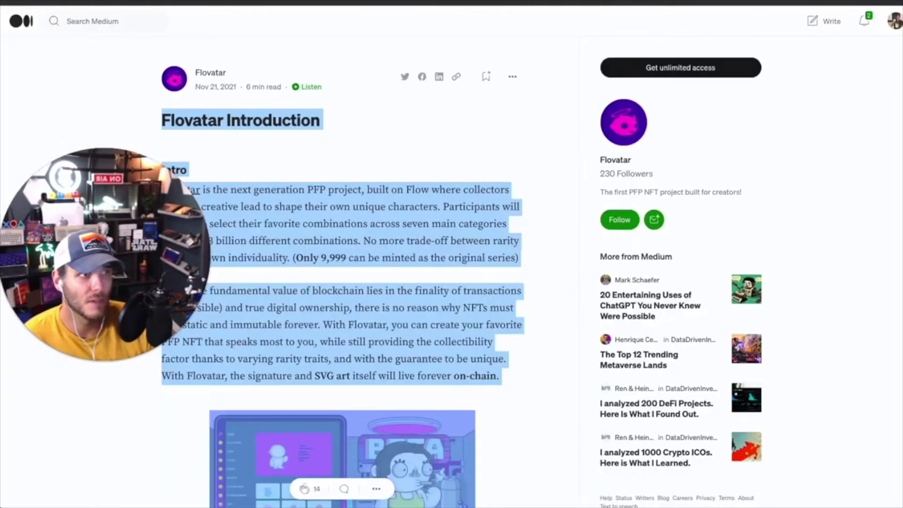
click(462, 289)
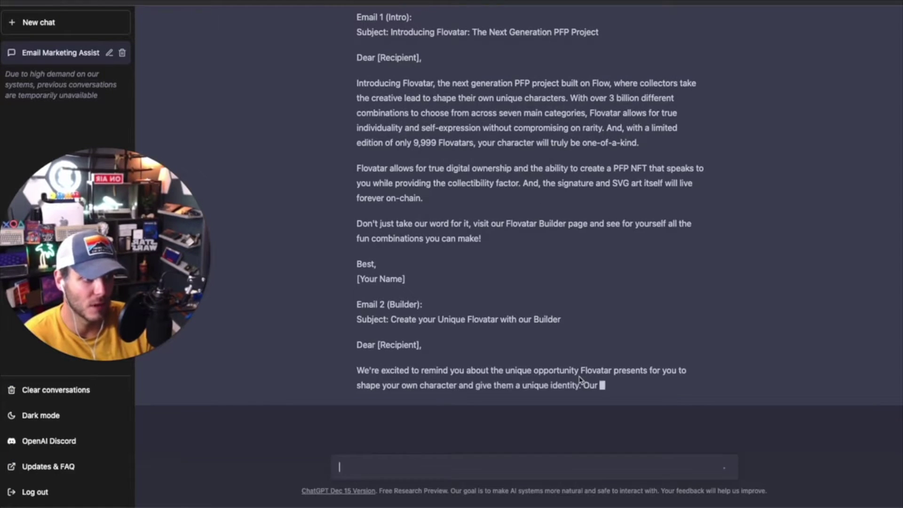
scroll(580, 381, up, 1)
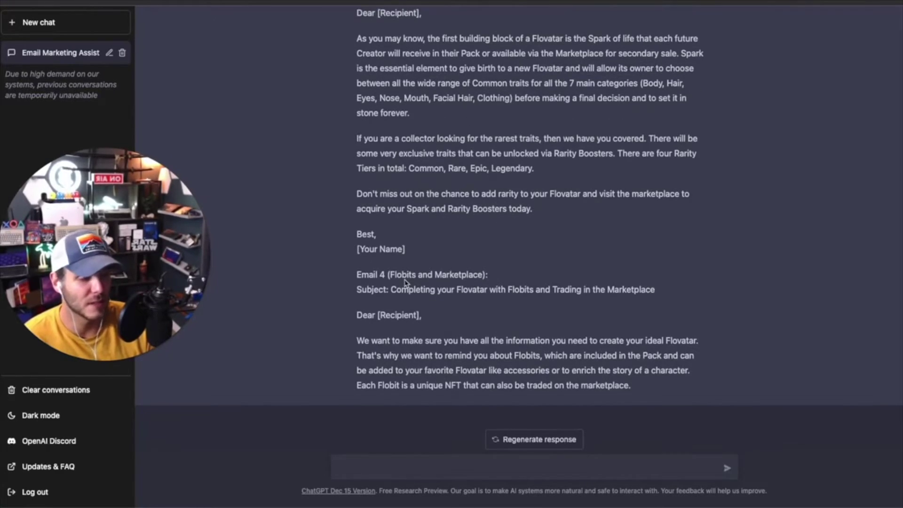
drag(643, 394, 438, 247)
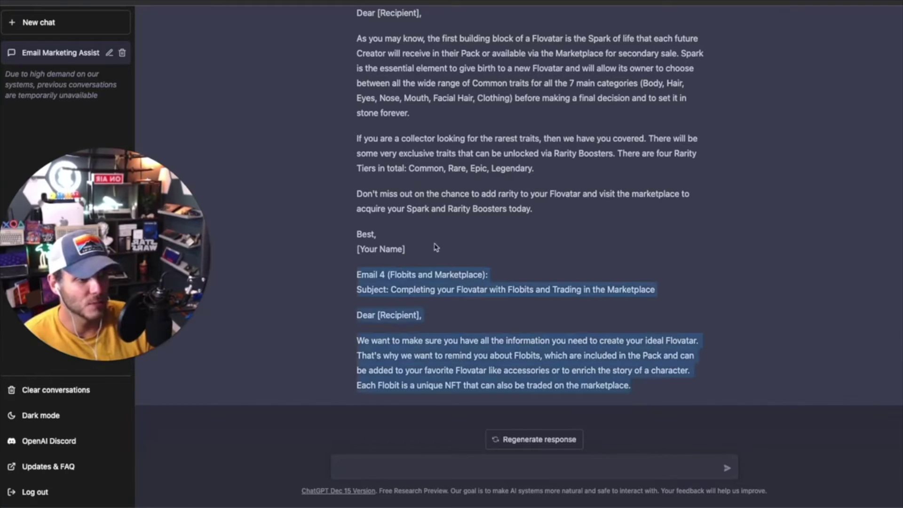
scroll(439, 247, up, 10)
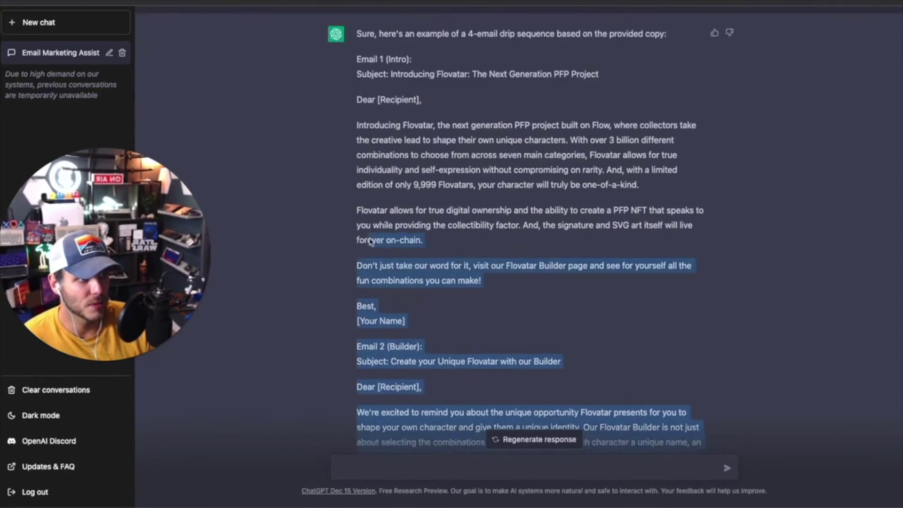
scroll(395, 212, up, 2)
drag(439, 247, 352, 131)
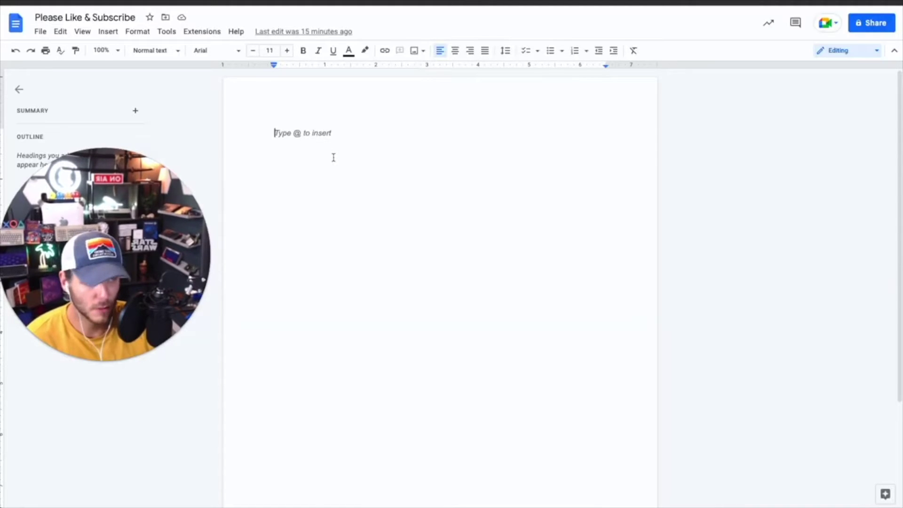
Paste the four drip-sequence emails into the Google Doc and compare them with ChatGPT's reply
key(ctrl+v)
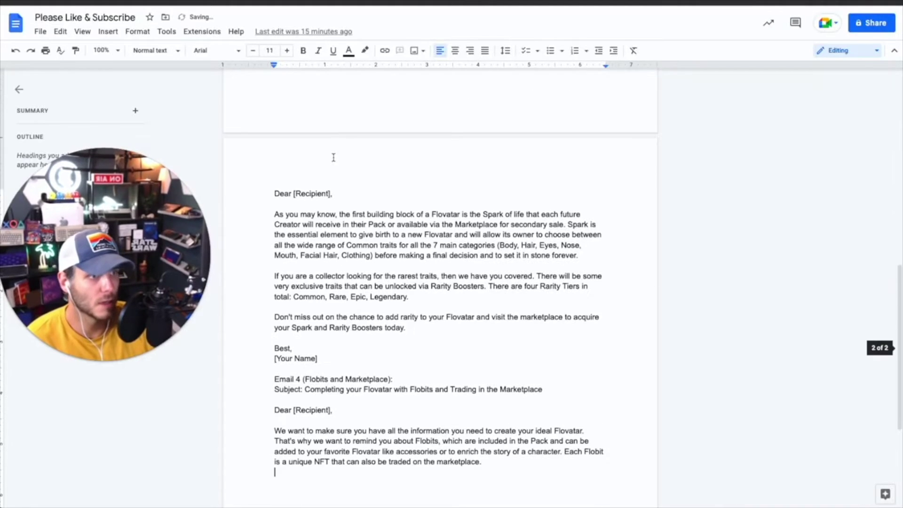
scroll(374, 381, up, 10)
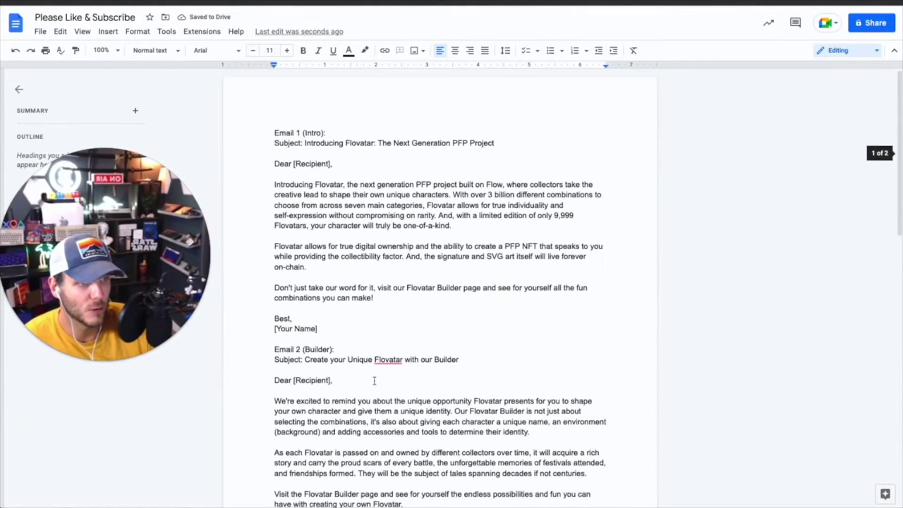
click(340, 240)
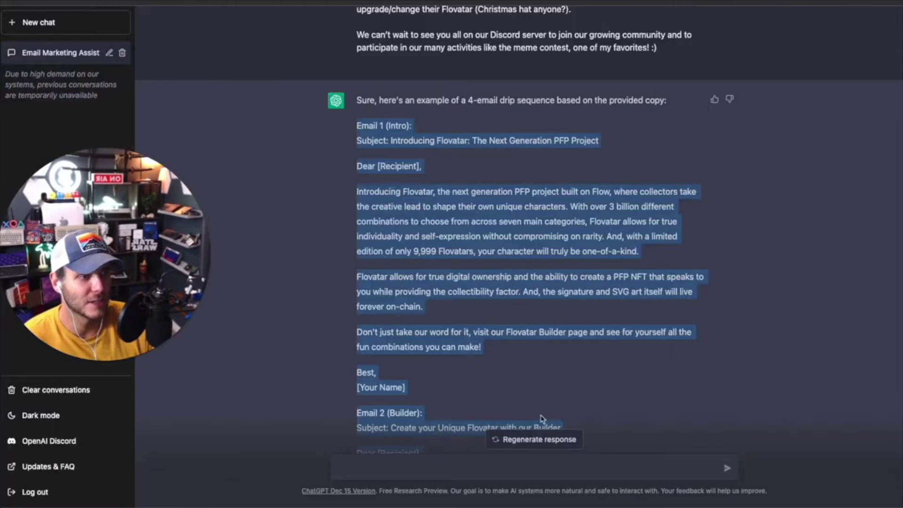
click(599, 374)
scroll(597, 364, down, 5)
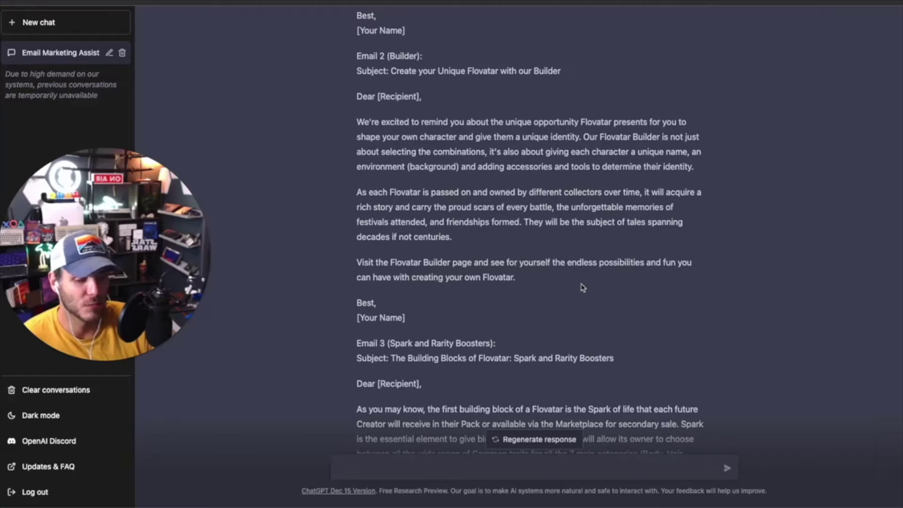
scroll(582, 288, down, 1)
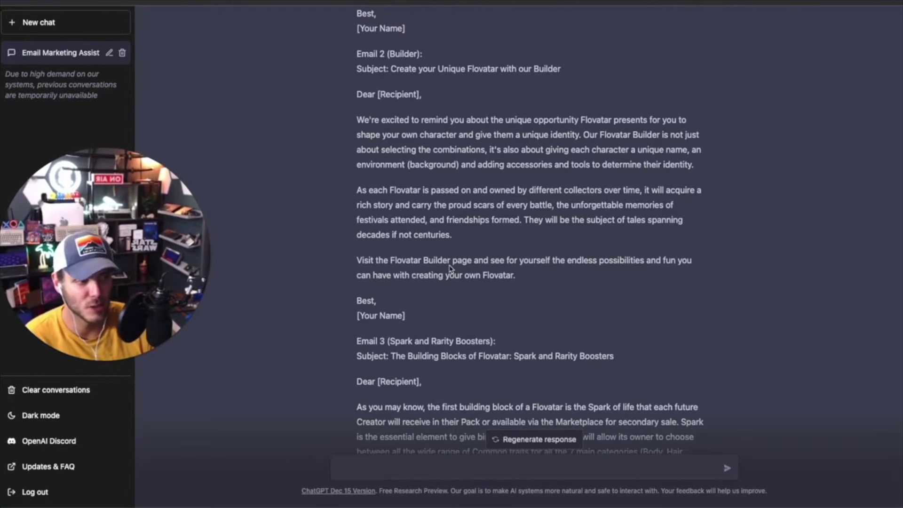
scroll(449, 267, down, 5)
scroll(410, 256, up, 8)
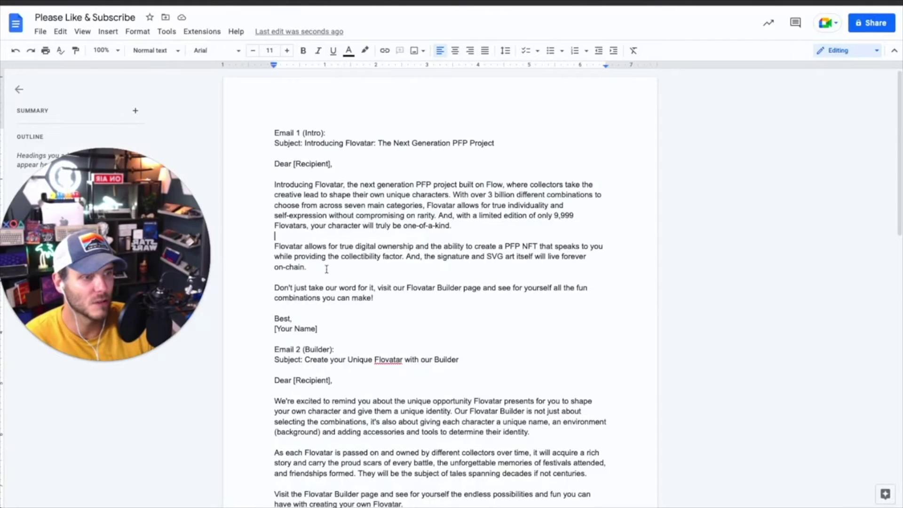
scroll(326, 269, down, 3)
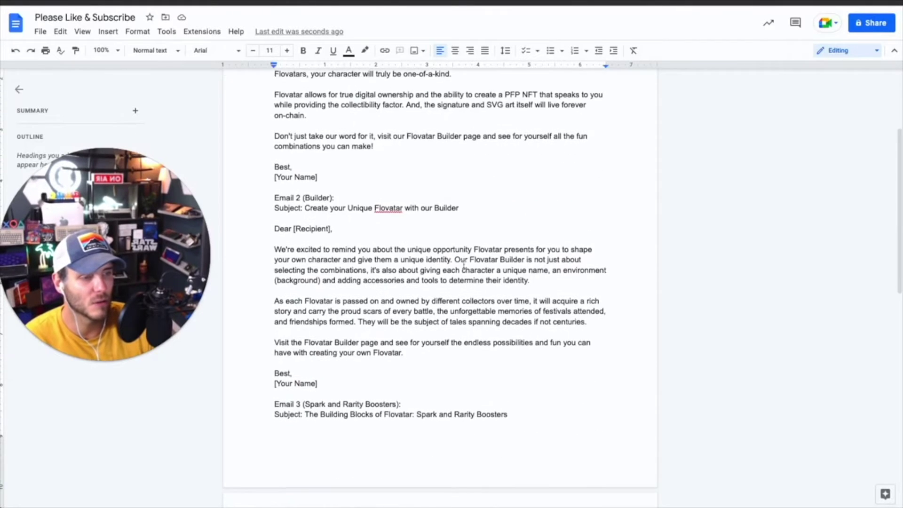
scroll(464, 262, down, 3)
scroll(463, 262, down, 3)
scroll(464, 265, down, 1)
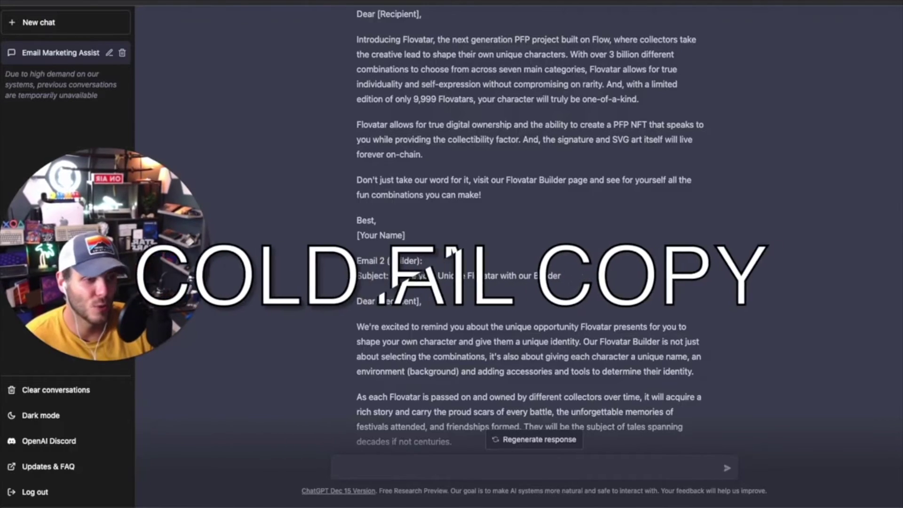
scroll(524, 210, down, 10)
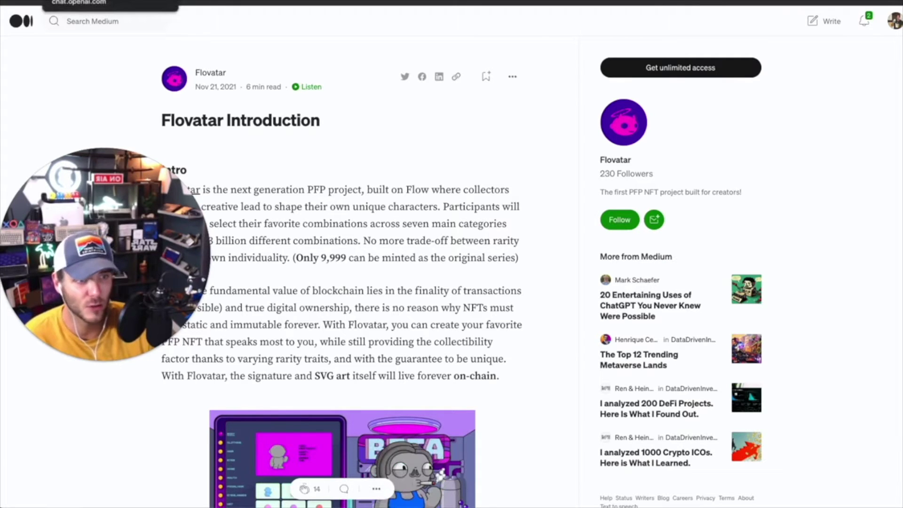
Search Google for Coca-Cola, then select ChatGPT's Coca Cola cold email
key(ctrl+t)
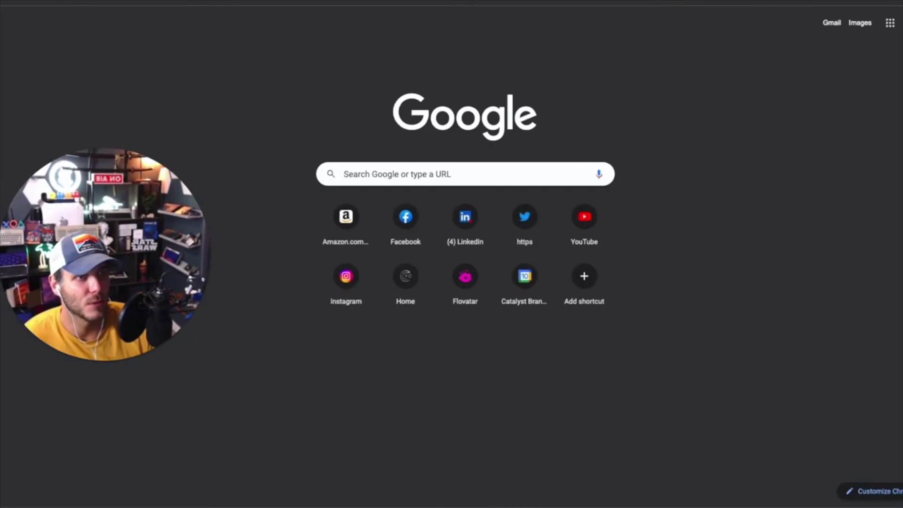
text(coca cola)
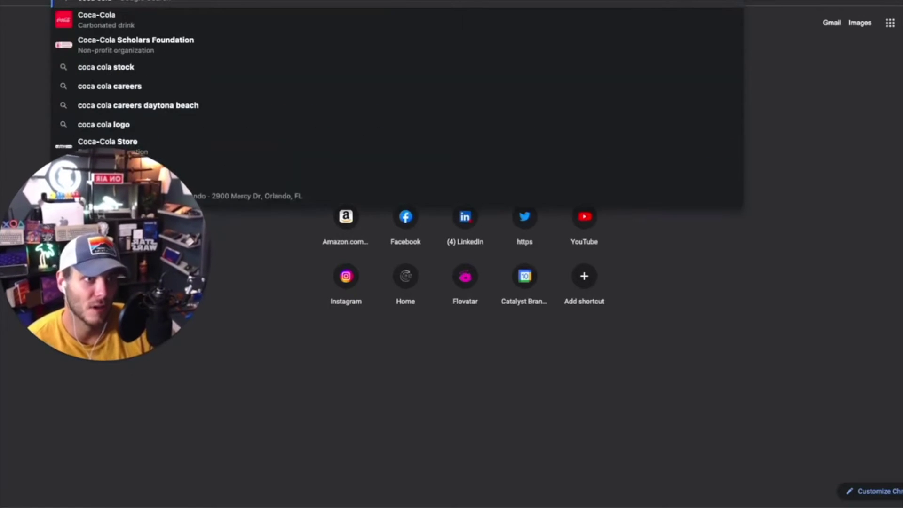
key(Return)
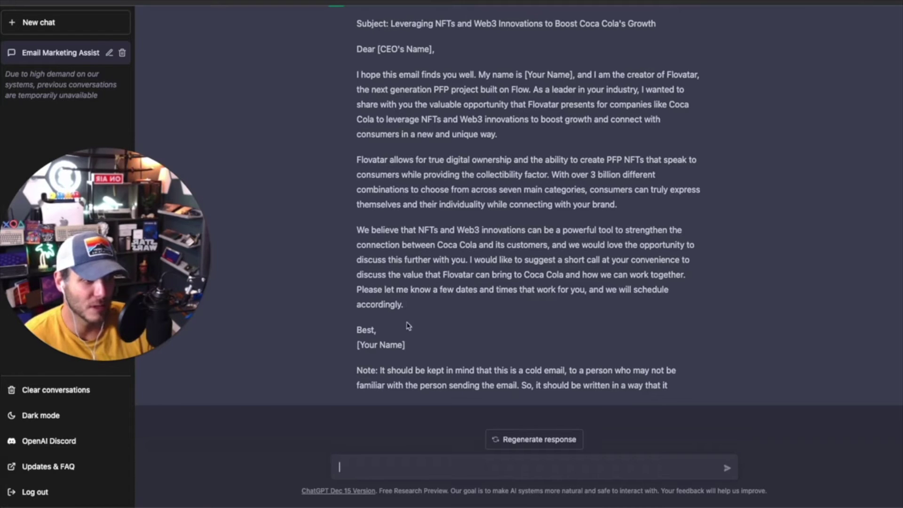
drag(407, 326, 296, 107)
Paste the Coca Cola cold email, subject line included, on a new line after Email 4
drag(349, 41, 355, 28)
key(ctrl+c)
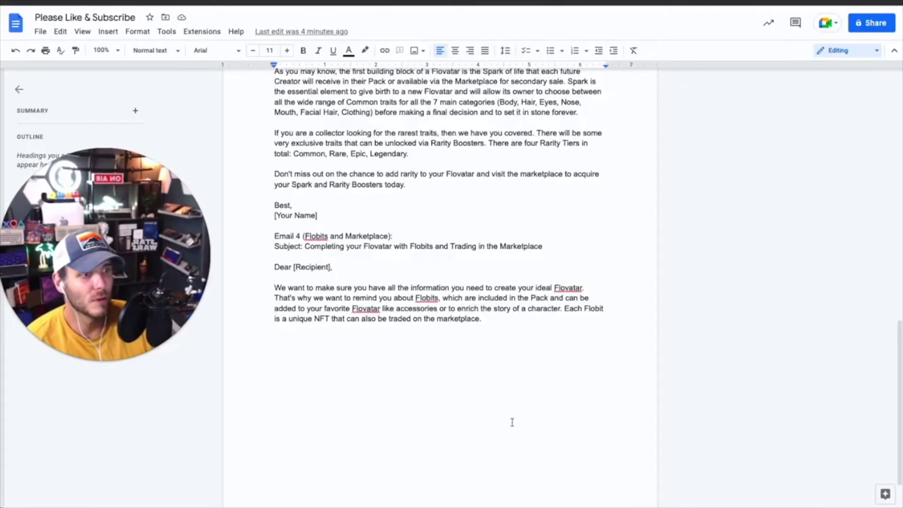
scroll(513, 421, down, 2)
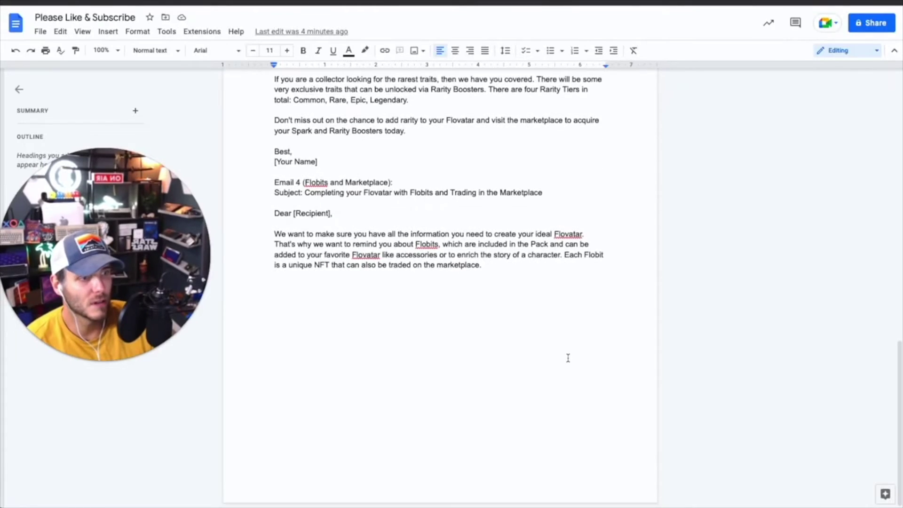
key(Return)
key(ctrl+v)
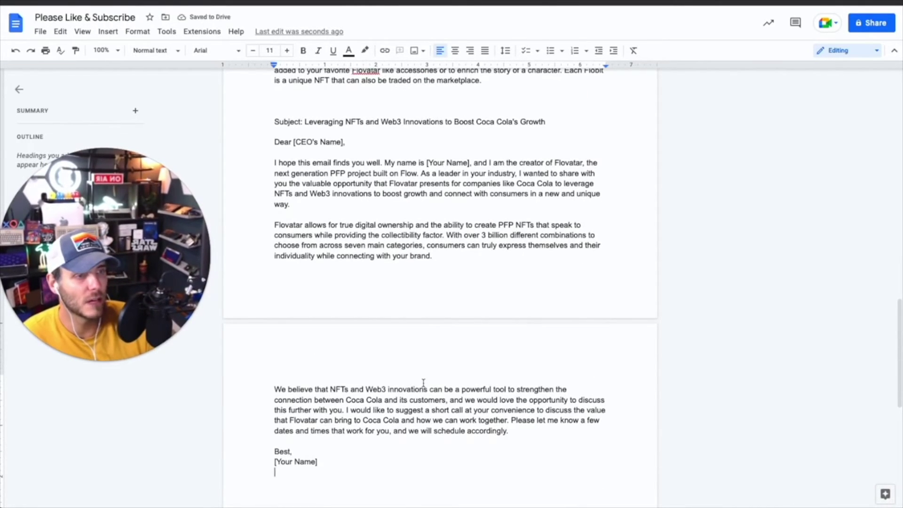
scroll(423, 380, up, 2)
scroll(423, 381, down, 6)
scroll(423, 381, down, 1)
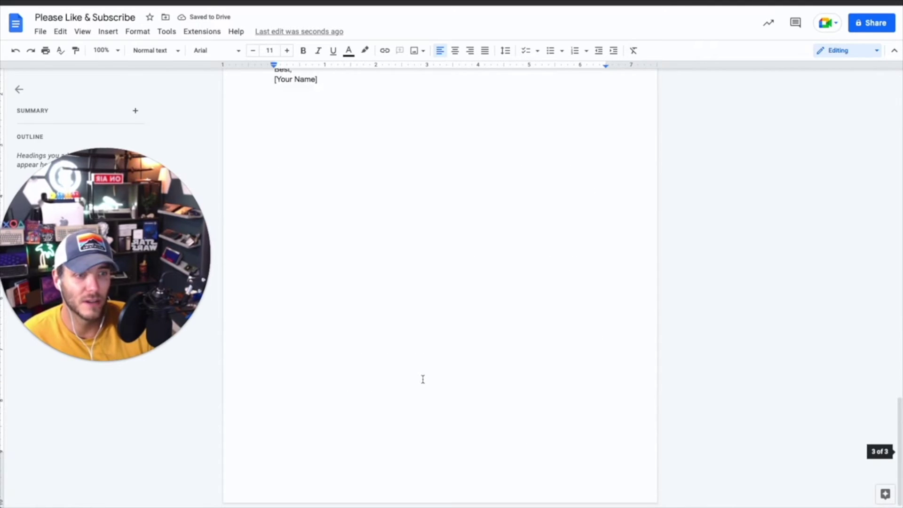
scroll(422, 380, up, 3)
scroll(422, 380, up, 1)
scroll(423, 380, up, 2)
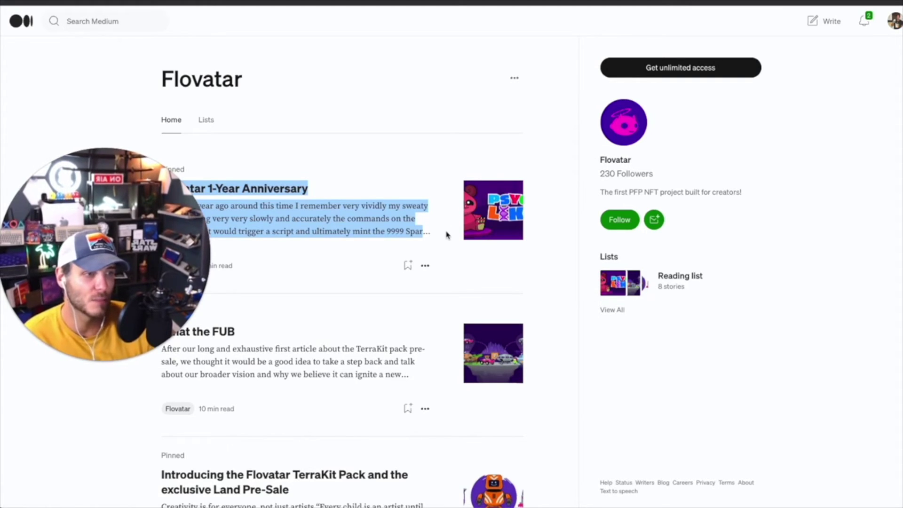
Clear the highlighted 1-Year Anniversary excerpt on the Flovatar Medium page
click(446, 235)
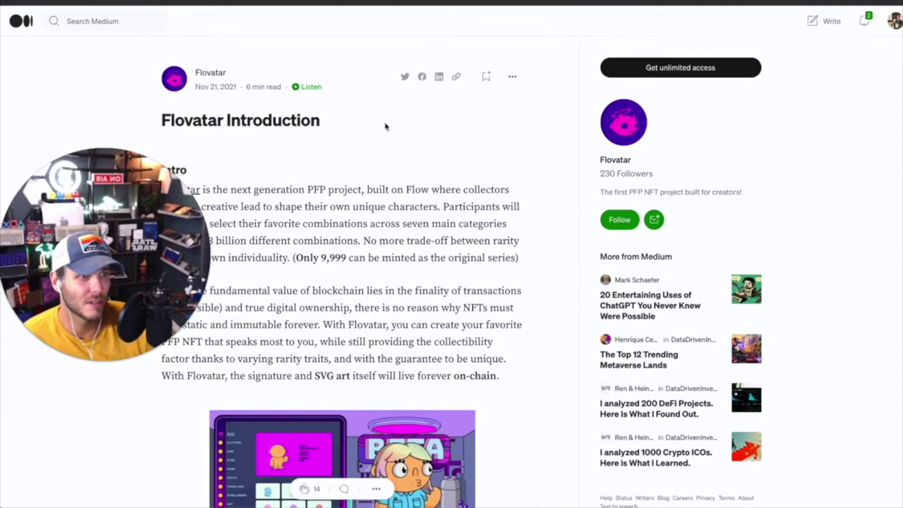
scroll(305, 132, down, 1)
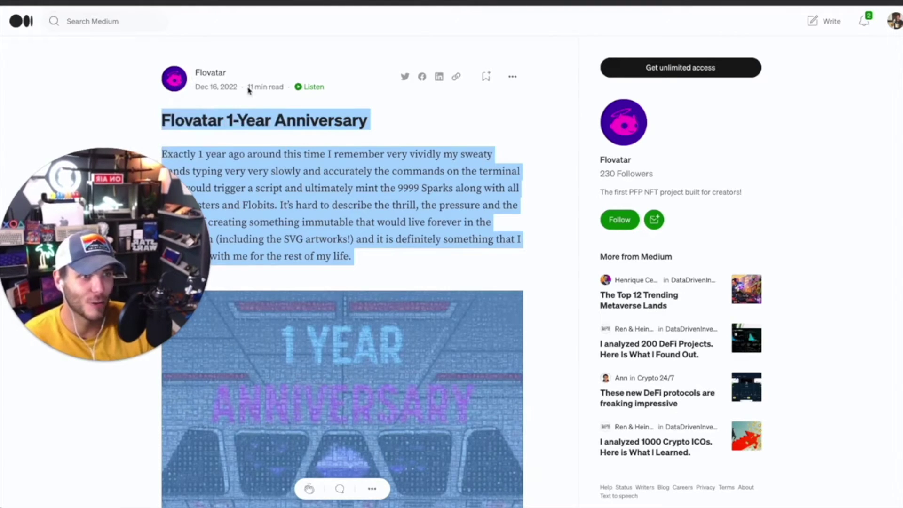
scroll(491, 397, up, 5)
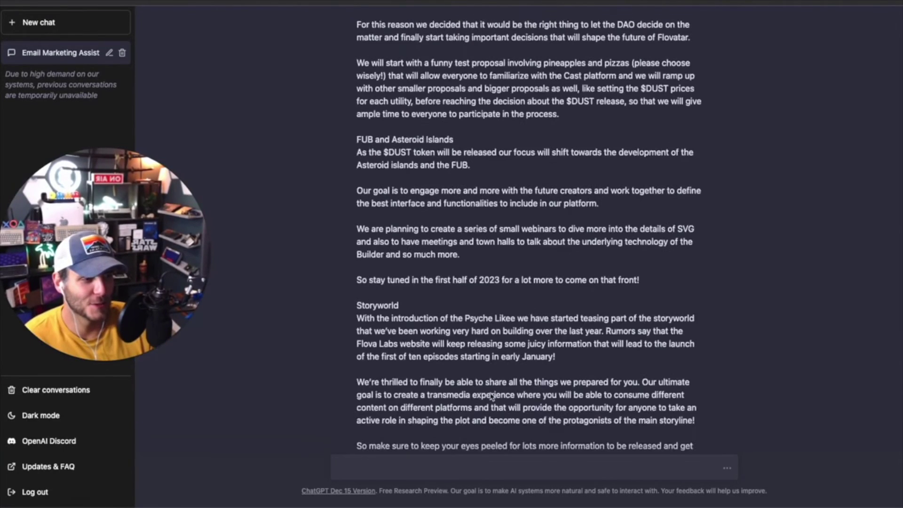
scroll(491, 397, up, 5)
scroll(492, 396, up, 5)
scroll(491, 397, up, 5)
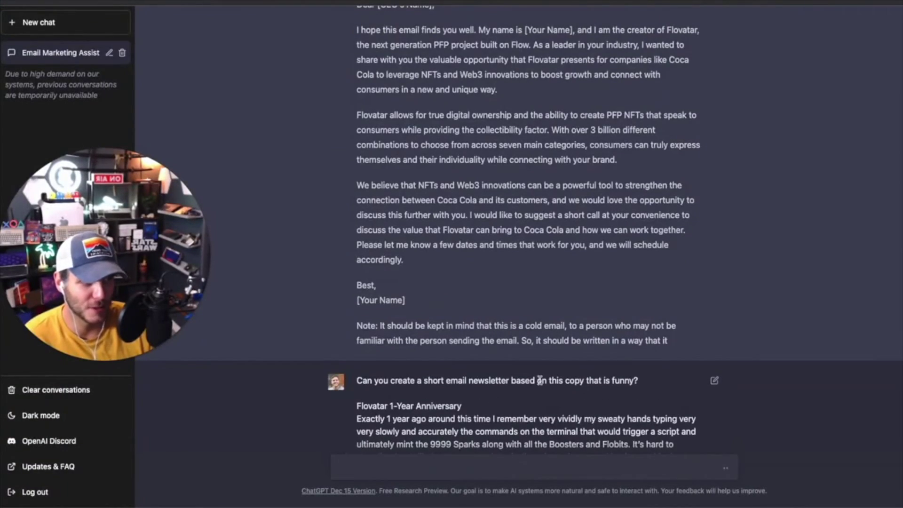
scroll(588, 399, down, 10)
scroll(639, 375, down, 10)
scroll(639, 375, down, 10)
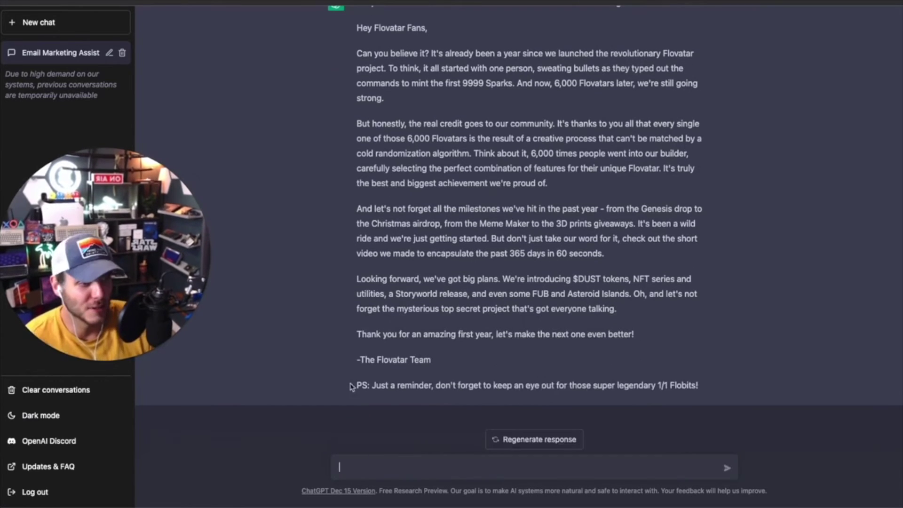
Highlight, then deselect, the newsletter's PS line in ChatGPT's reply
drag(358, 385, 430, 386)
click(499, 393)
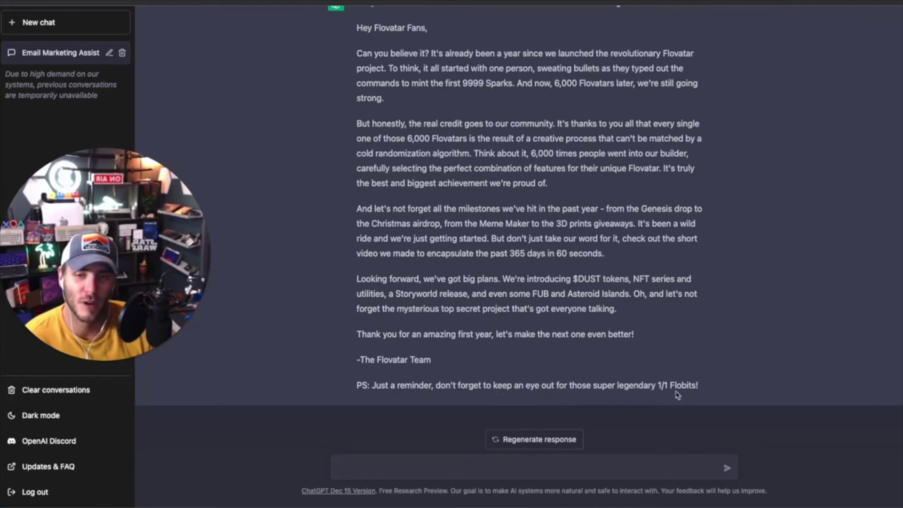
scroll(529, 384, up, 4)
scroll(494, 368, down, 4)
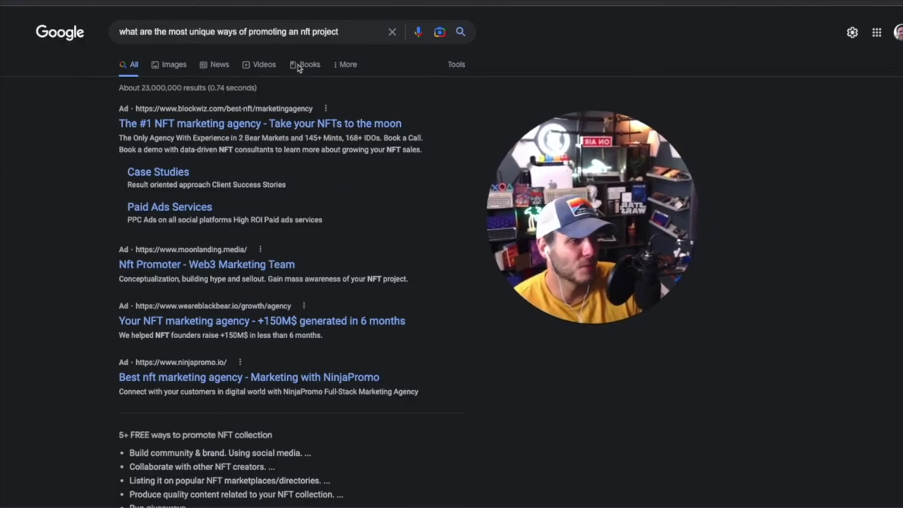
scroll(303, 67, down, 1)
scroll(305, 82, down, 2)
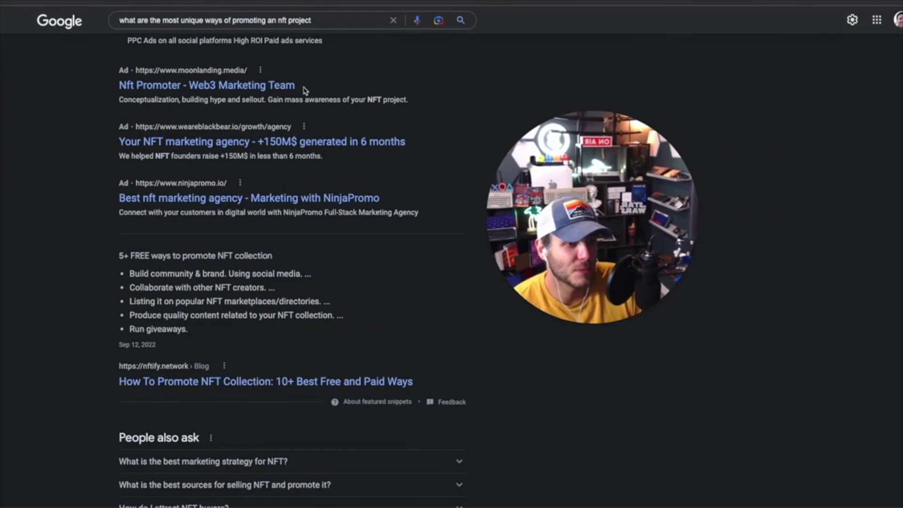
Open the NFTify 'How To Promote NFT Collection' article and select its text from the title down
click(281, 384)
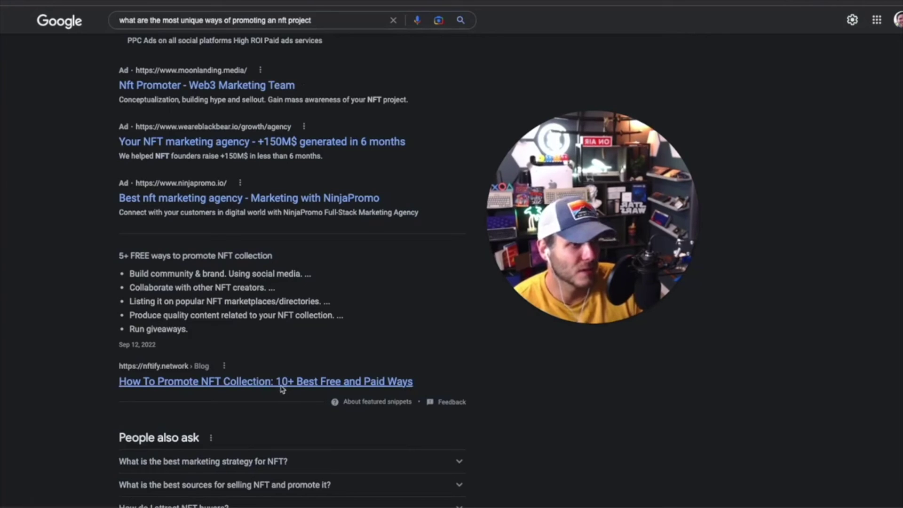
scroll(344, 173, down, 1)
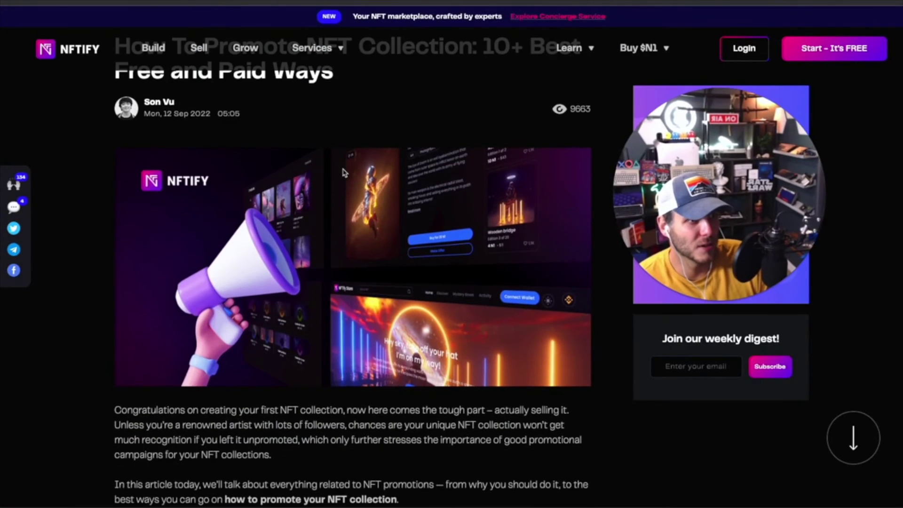
scroll(41, 177, up, 1)
drag(105, 102, 377, 245)
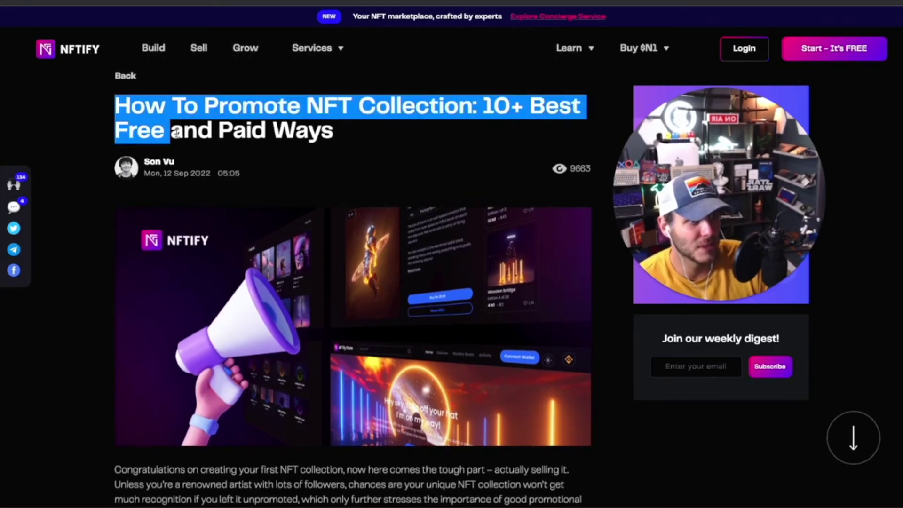
scroll(370, 238, down, 20)
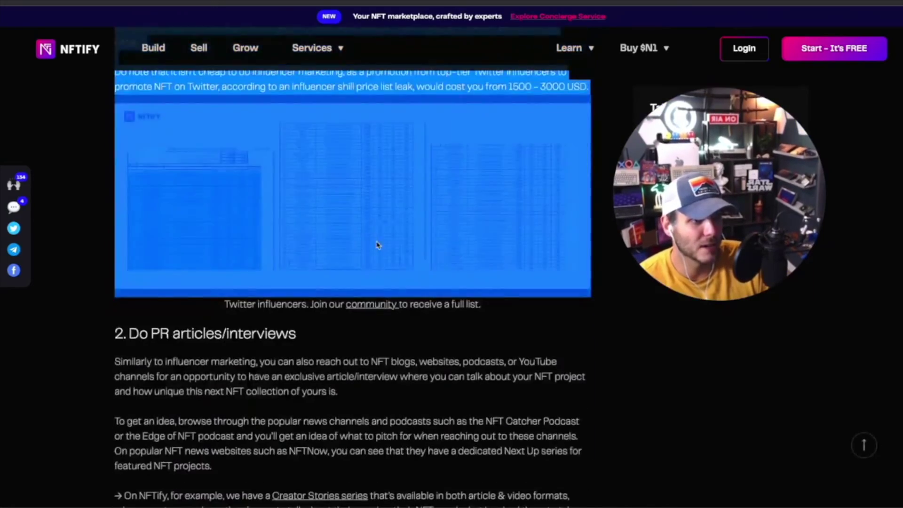
scroll(558, 318, down, 10)
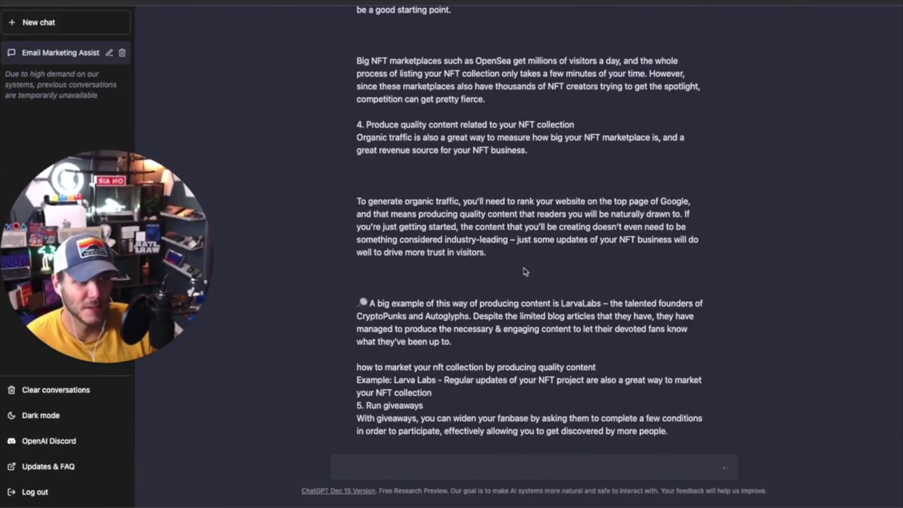
scroll(525, 274, down, 10)
scroll(526, 273, down, 10)
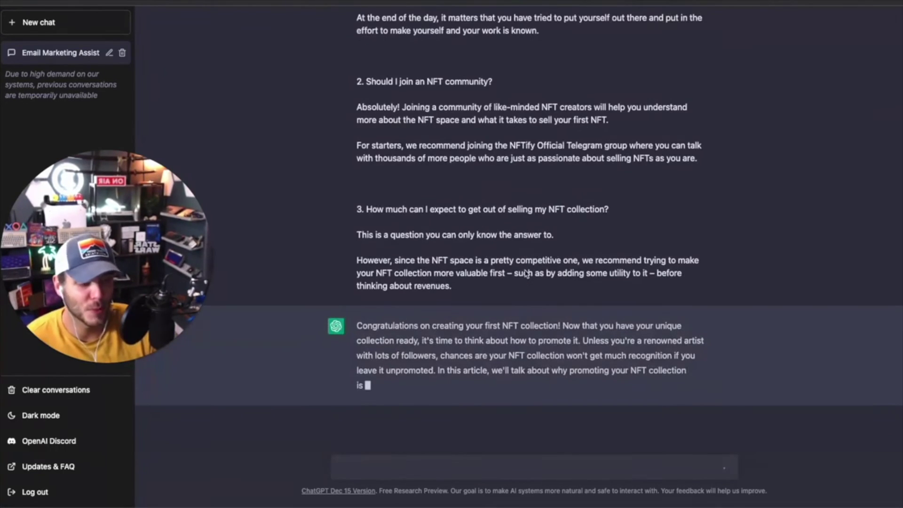